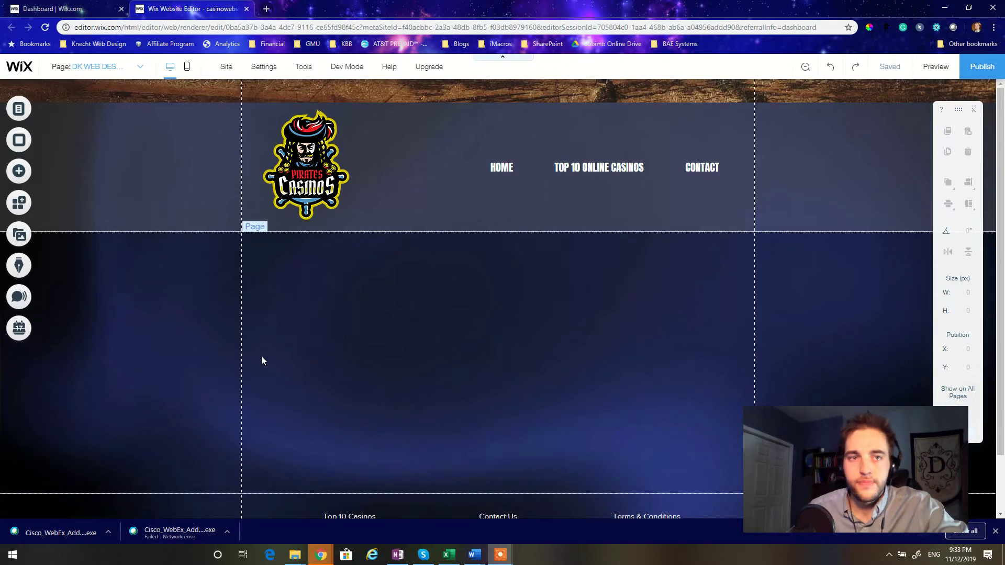
Go to paypal.com in a new tab, log into the business account, and skip the loan offer
{"action": "left_click", "coordinate": [267, 9]}
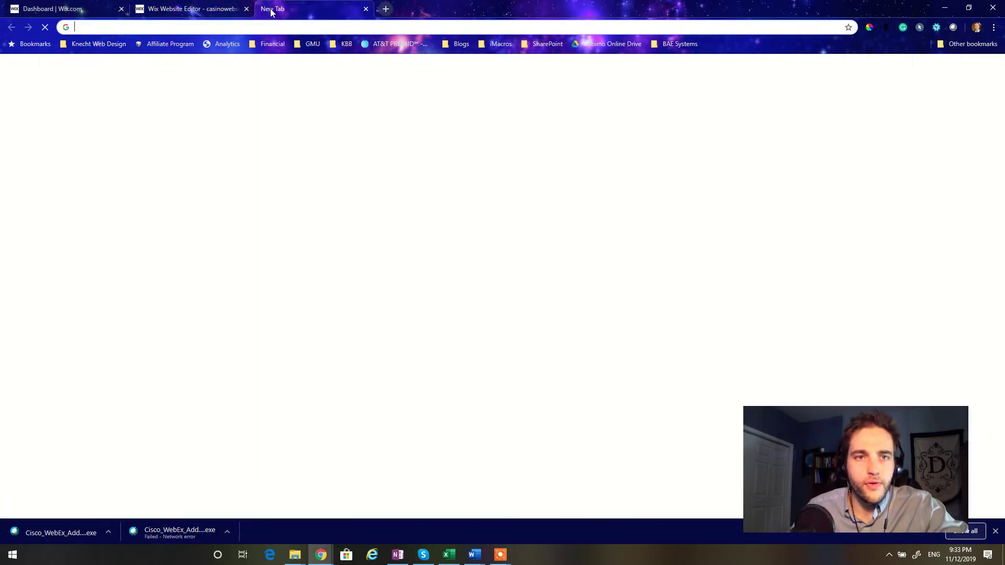
{"action": "type", "text": "payp"}
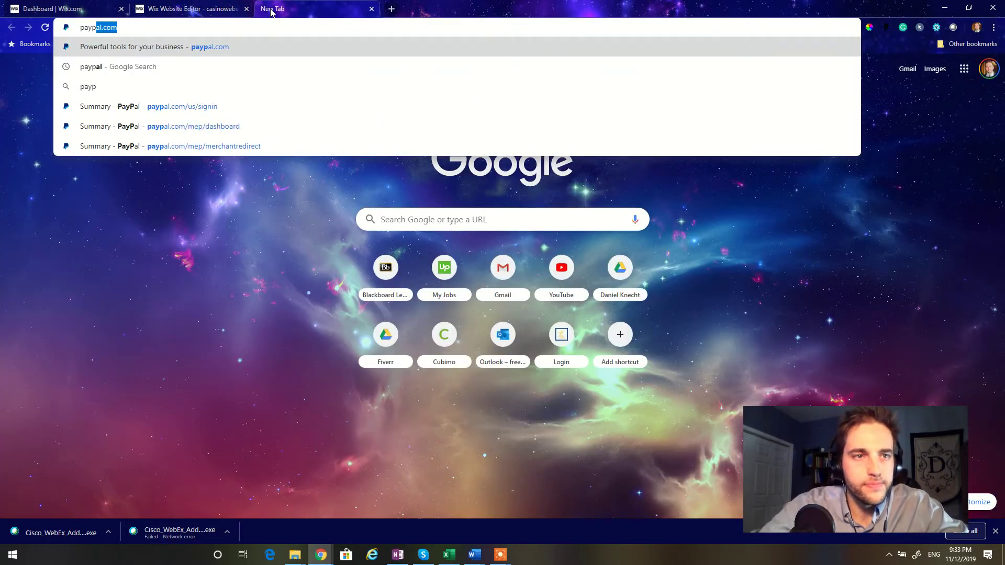
{"action": "key", "text": "Return"}
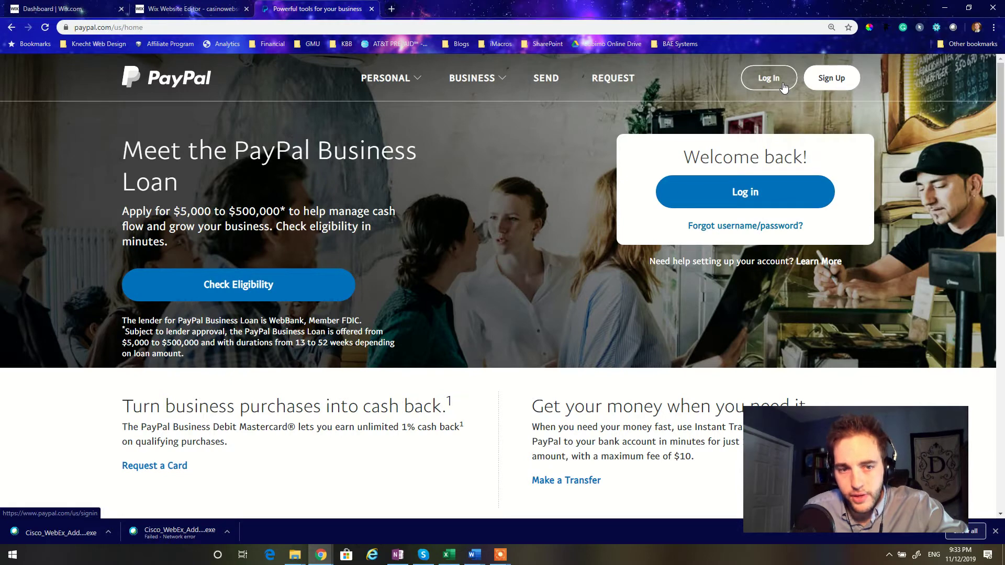
{"action": "left_click", "coordinate": [782, 87]}
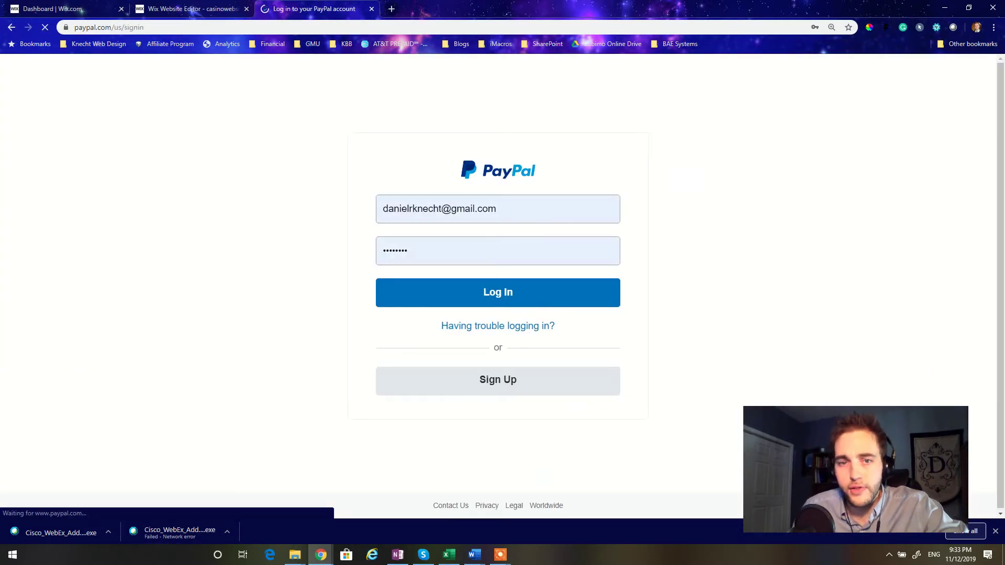
{"action": "left_click", "coordinate": [511, 293]}
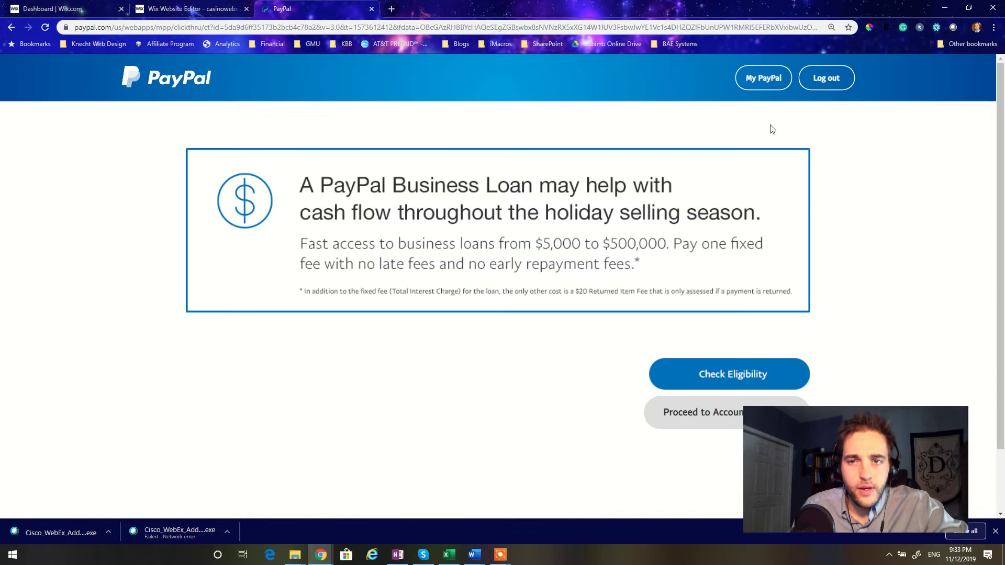
{"action": "left_click", "coordinate": [776, 76]}
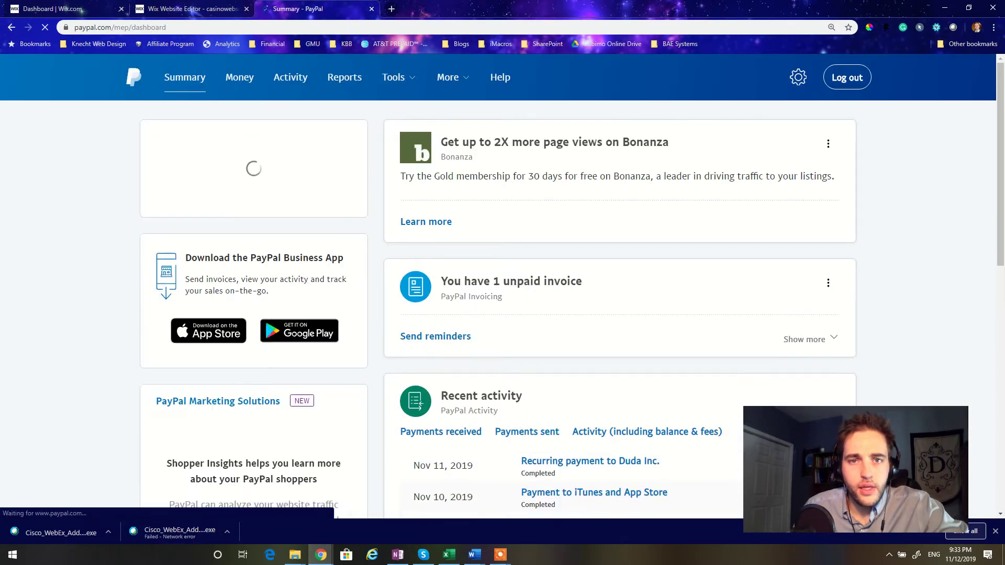
From All Tools, go to Integrate PayPal and open the PayPal buttons tool
{"action": "mouse_move", "coordinate": [402, 78]}
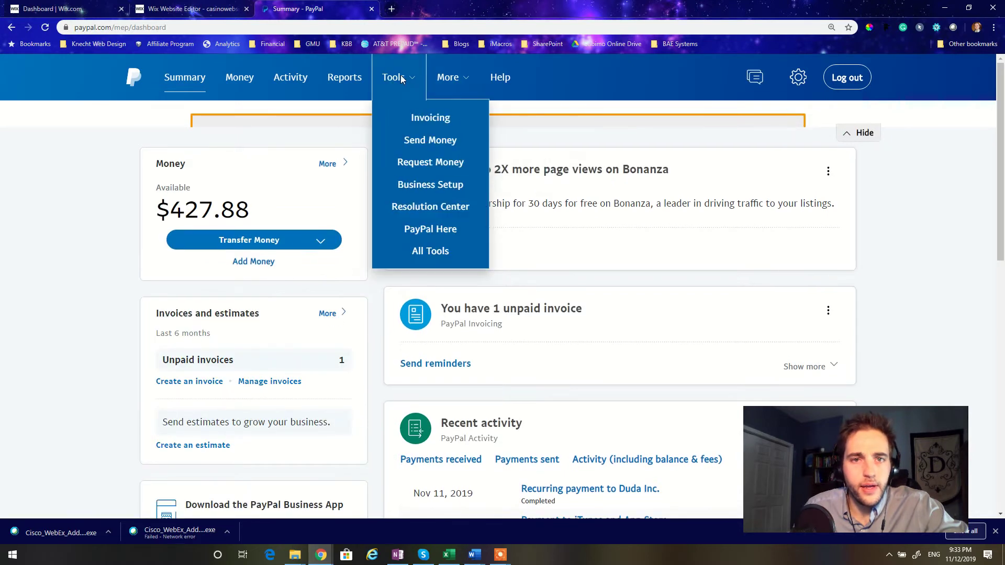
{"action": "left_click", "coordinate": [435, 245]}
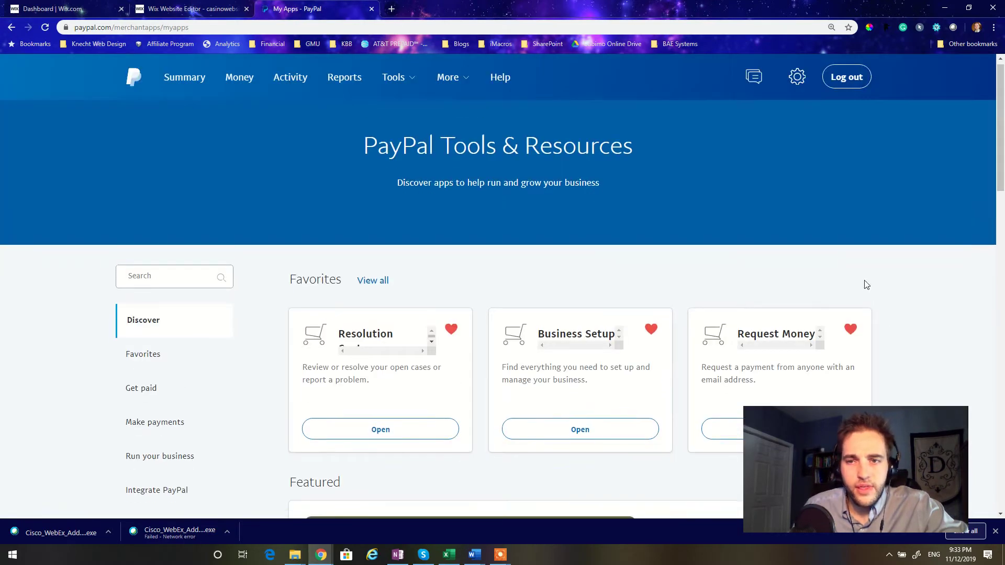
{"action": "scroll", "coordinate": [655, 298], "scroll_direction": "down", "scroll_amount": 3}
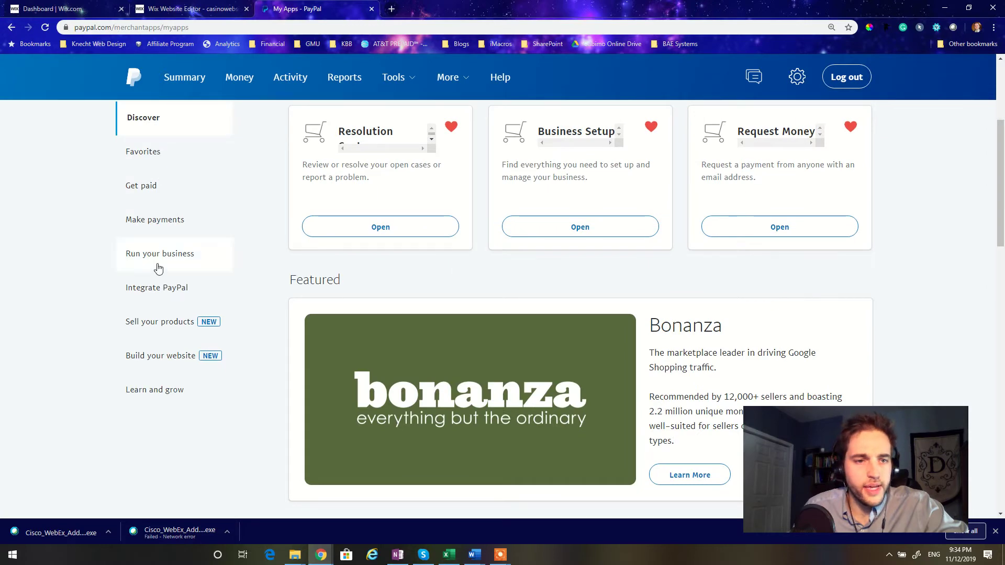
{"action": "left_click", "coordinate": [148, 291]}
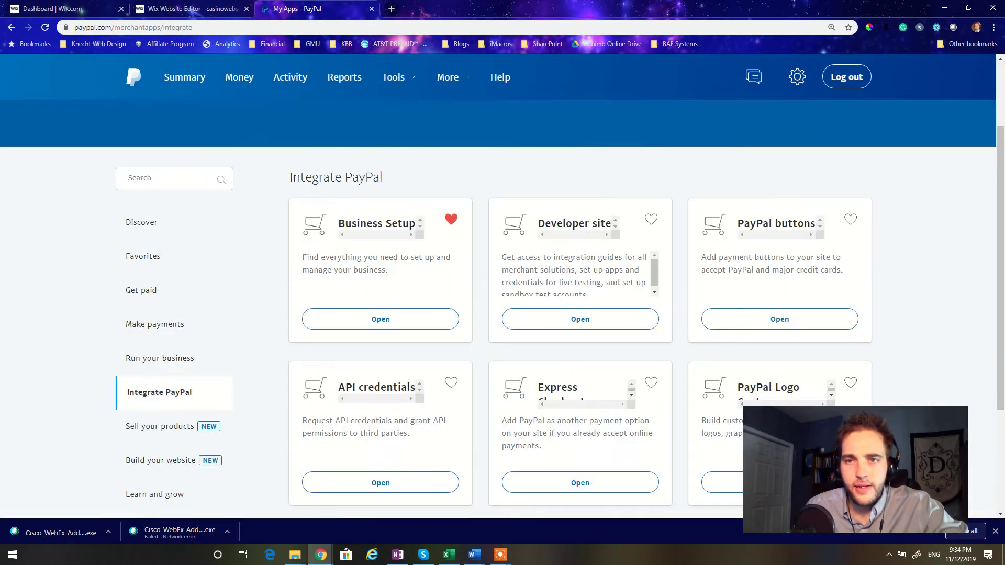
{"action": "left_click", "coordinate": [782, 329]}
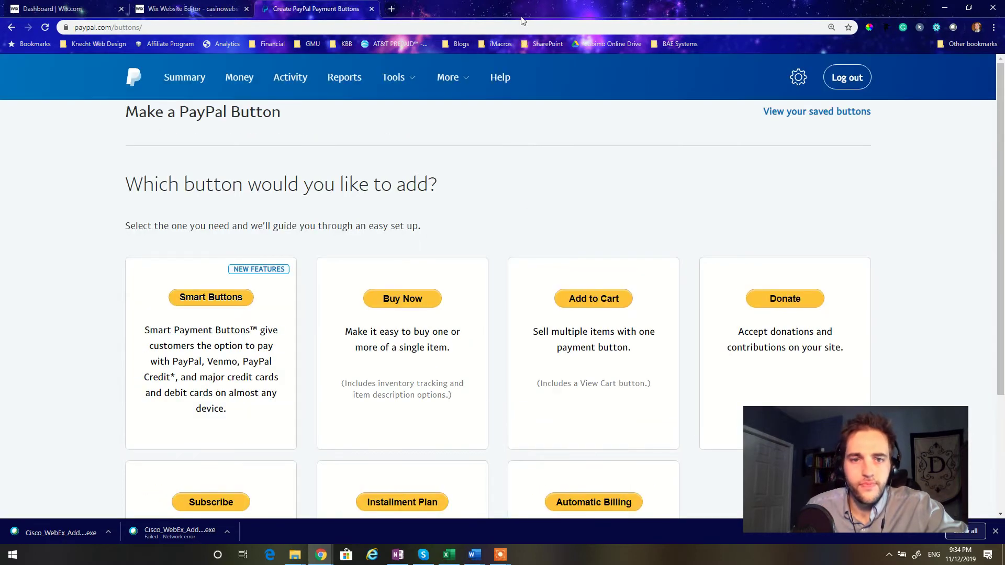
{"action": "scroll", "coordinate": [459, 282], "scroll_direction": "down", "scroll_amount": 3}
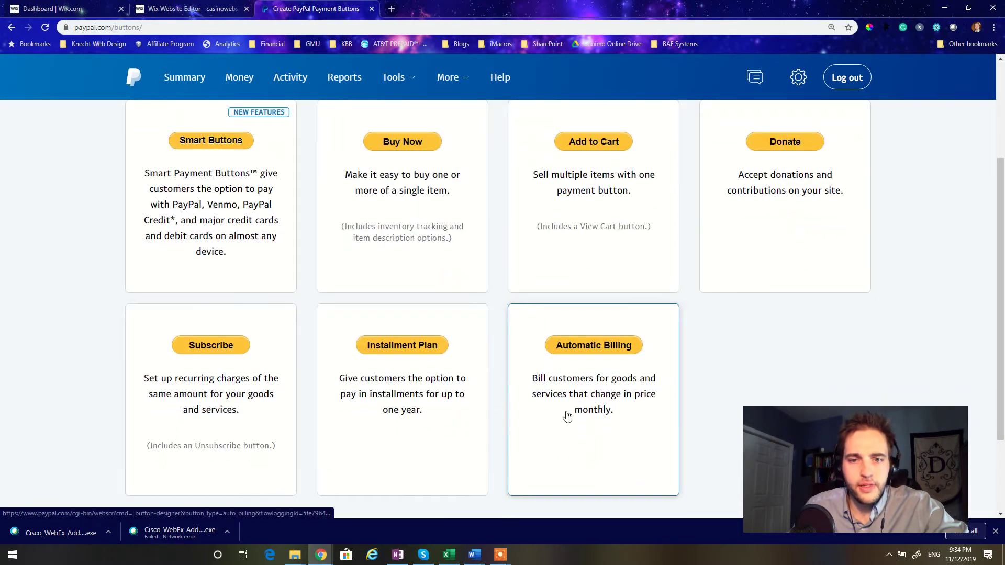
{"action": "scroll", "coordinate": [192, 252], "scroll_direction": "up", "scroll_amount": 1}
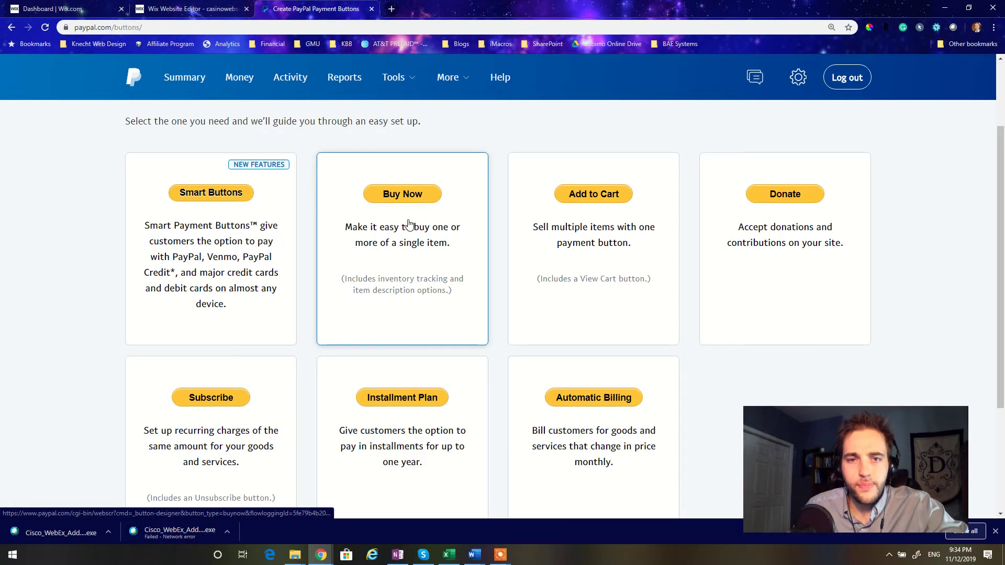
Start creating a Buy Now button
{"action": "left_click", "coordinate": [406, 222]}
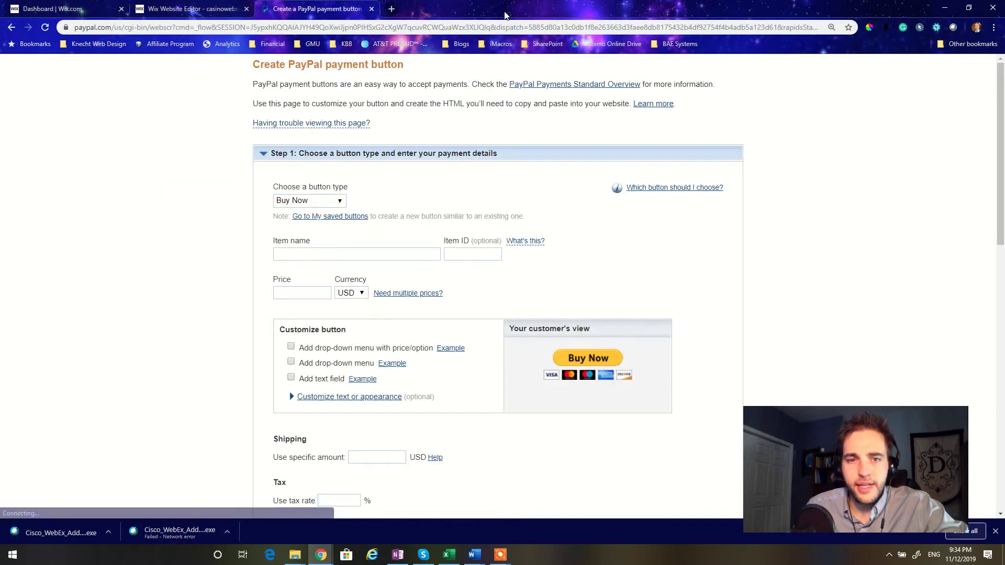
{"action": "scroll", "coordinate": [523, 293], "scroll_direction": "down", "scroll_amount": 2}
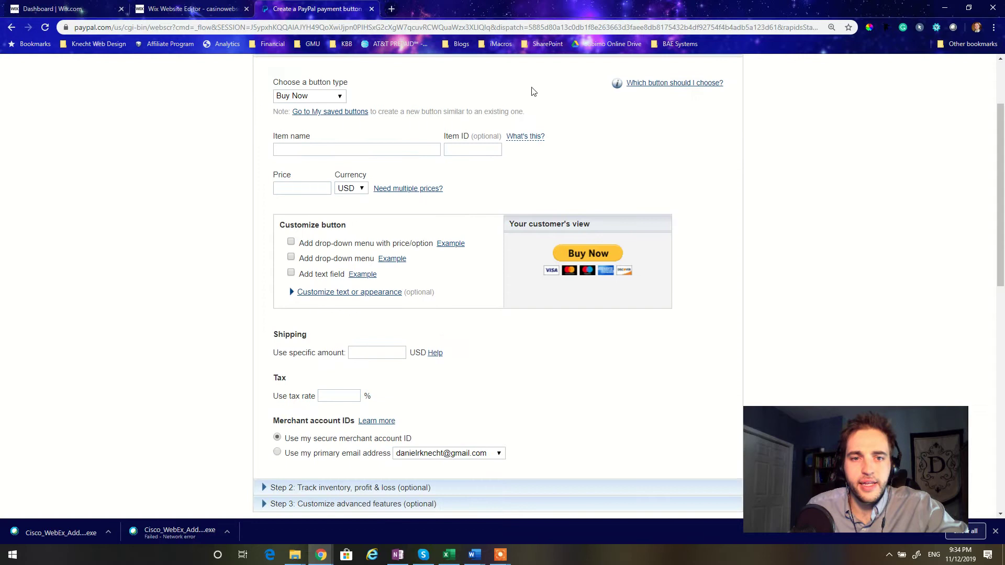
{"action": "scroll", "coordinate": [281, 224], "scroll_direction": "up", "scroll_amount": 1}
{"action": "scroll", "coordinate": [281, 224], "scroll_direction": "up", "scroll_amount": 1}
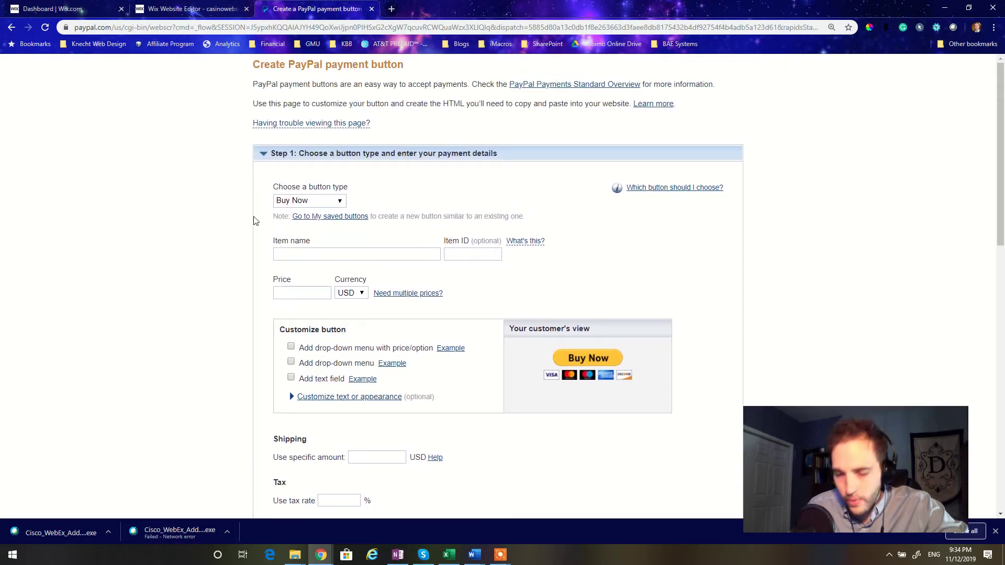
Enter the item name 'Generic Product' and a price of 50 USD
{"action": "left_click", "coordinate": [311, 253]}
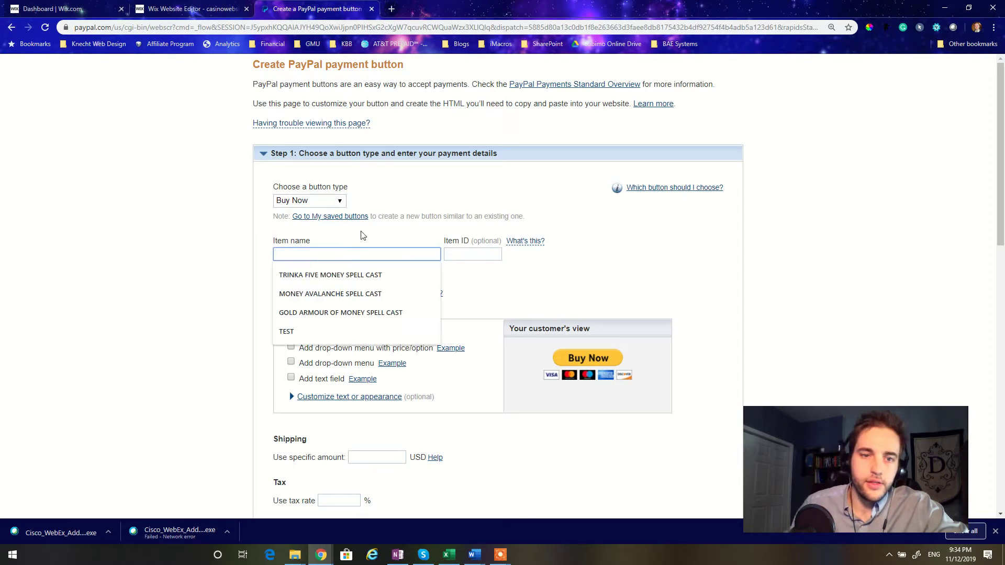
{"action": "type", "text": "a"}
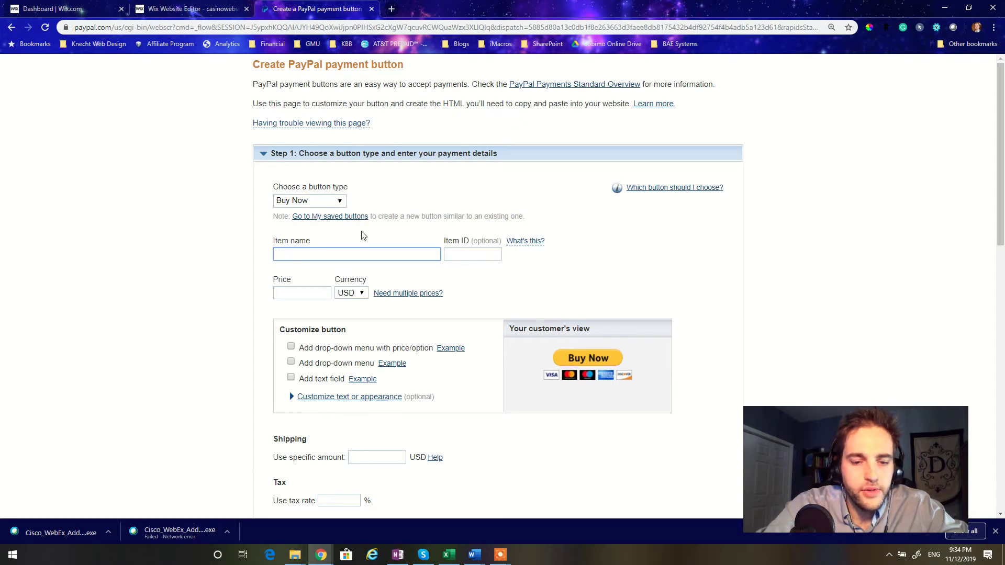
{"action": "type", "text": "Generic "}
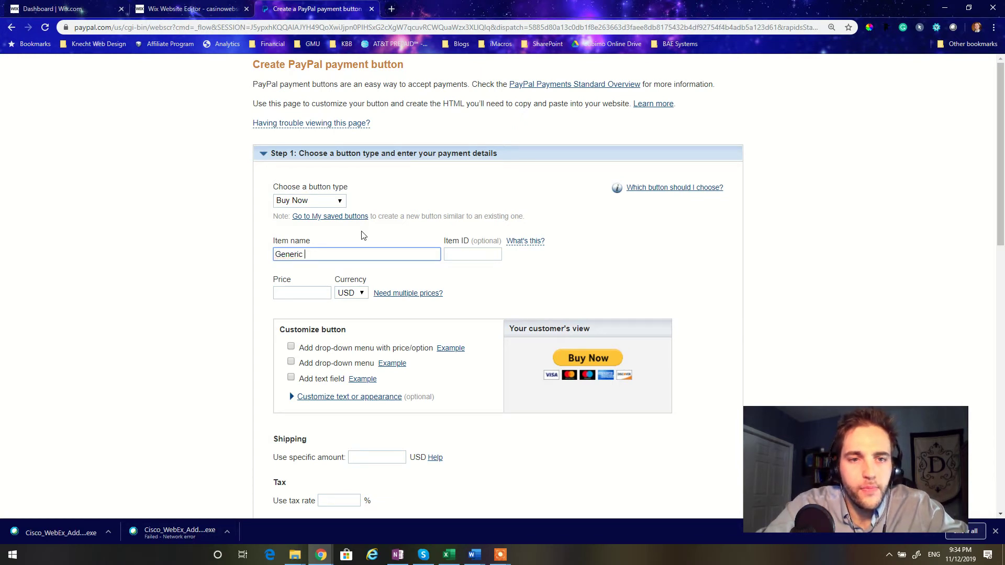
{"action": "type", "text": "Product"}
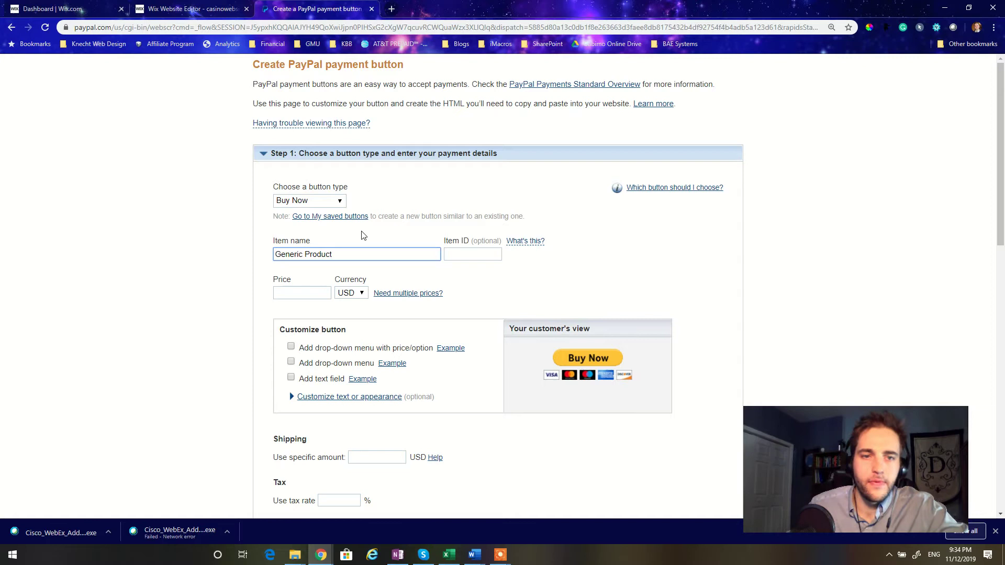
{"action": "left_click", "coordinate": [326, 292]}
{"action": "type", "text": "50"}
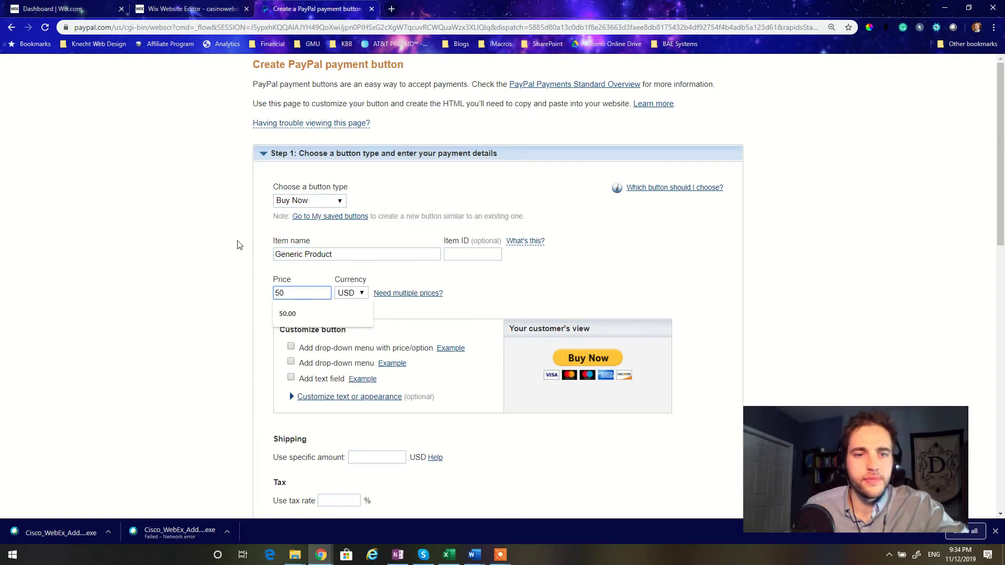
{"action": "left_click", "coordinate": [227, 257]}
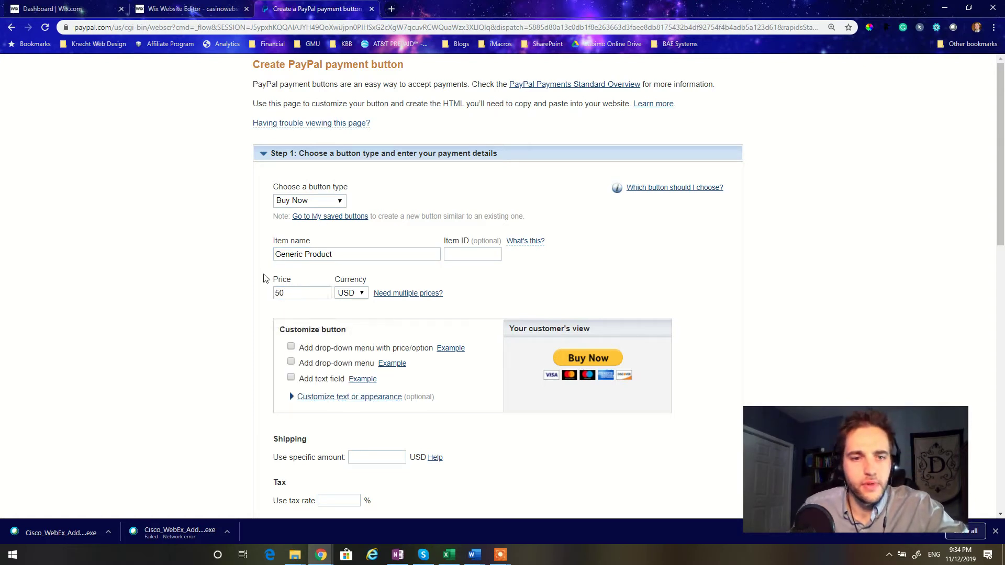
Review the inventory tracking and advanced checkout options, then create the button to generate its HTML code
{"action": "scroll", "coordinate": [262, 277], "scroll_direction": "down", "scroll_amount": 3}
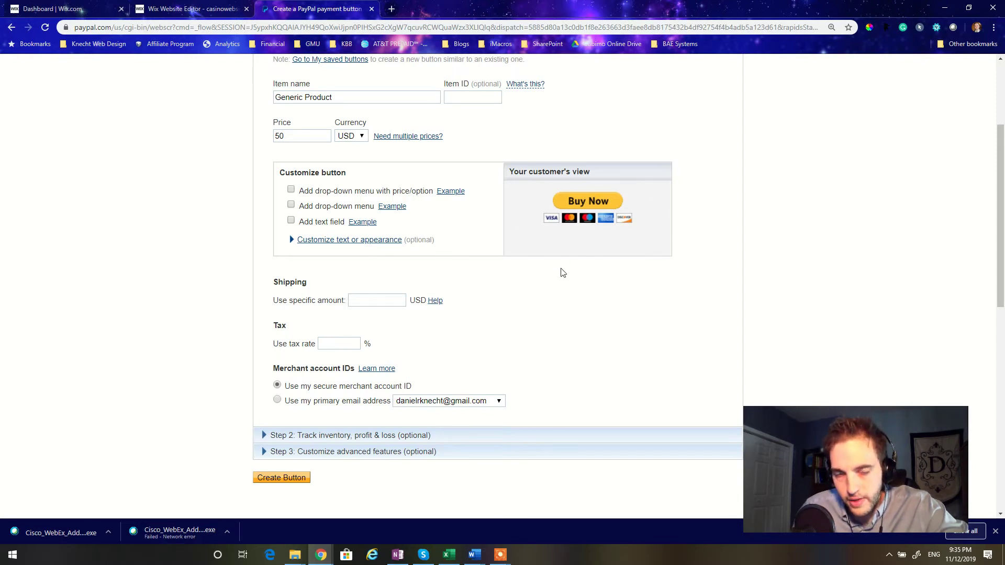
{"action": "scroll", "coordinate": [490, 319], "scroll_direction": "up", "scroll_amount": 1}
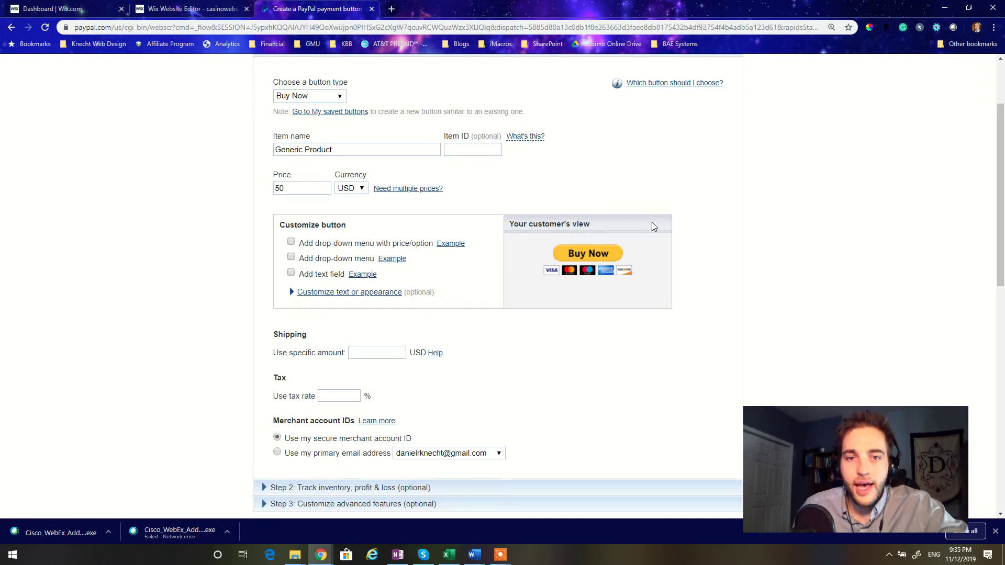
{"action": "scroll", "coordinate": [434, 263], "scroll_direction": "down", "scroll_amount": 1}
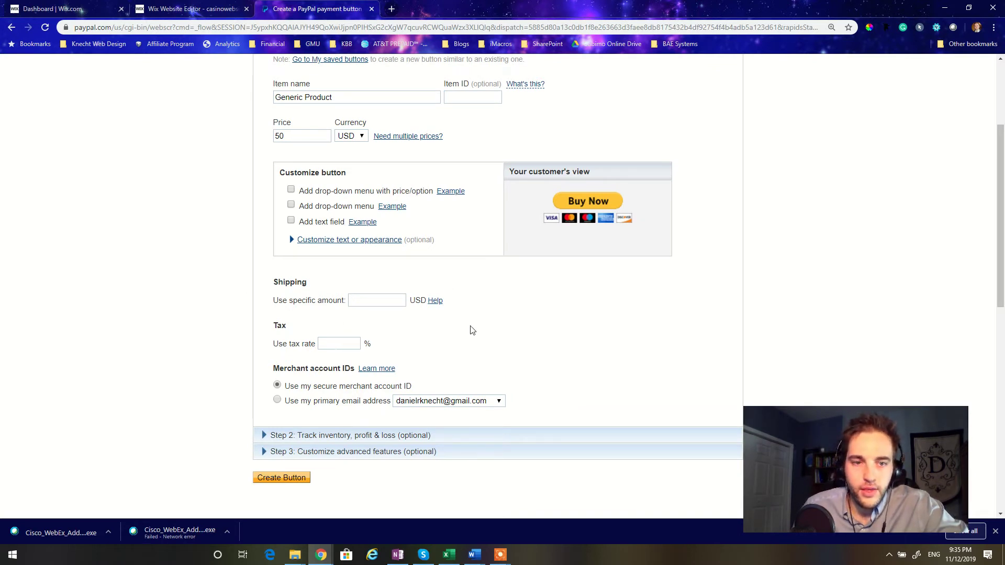
{"action": "scroll", "coordinate": [453, 329], "scroll_direction": "down", "scroll_amount": 3}
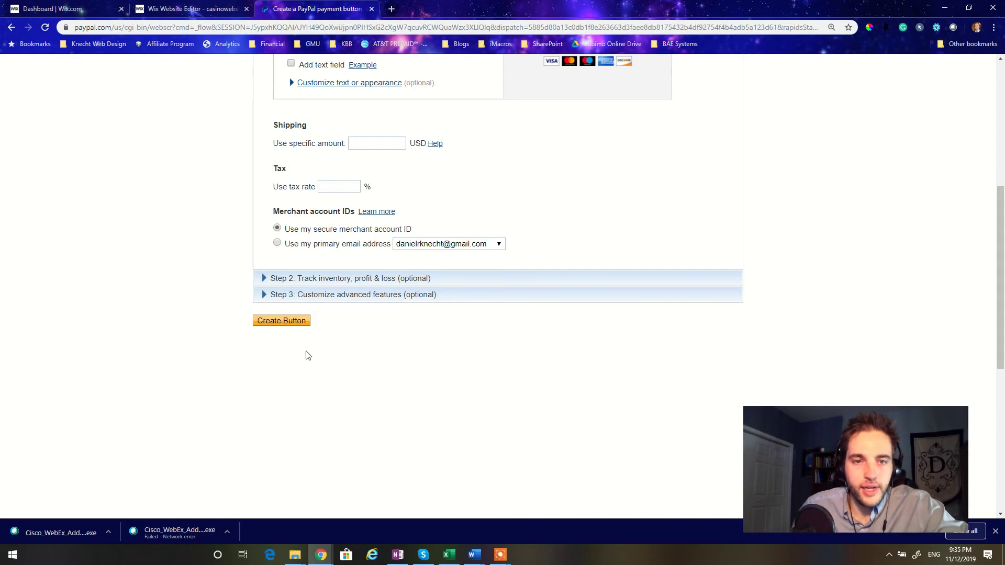
{"action": "left_click", "coordinate": [297, 278]}
{"action": "scroll", "coordinate": [308, 322], "scroll_direction": "down", "scroll_amount": 9}
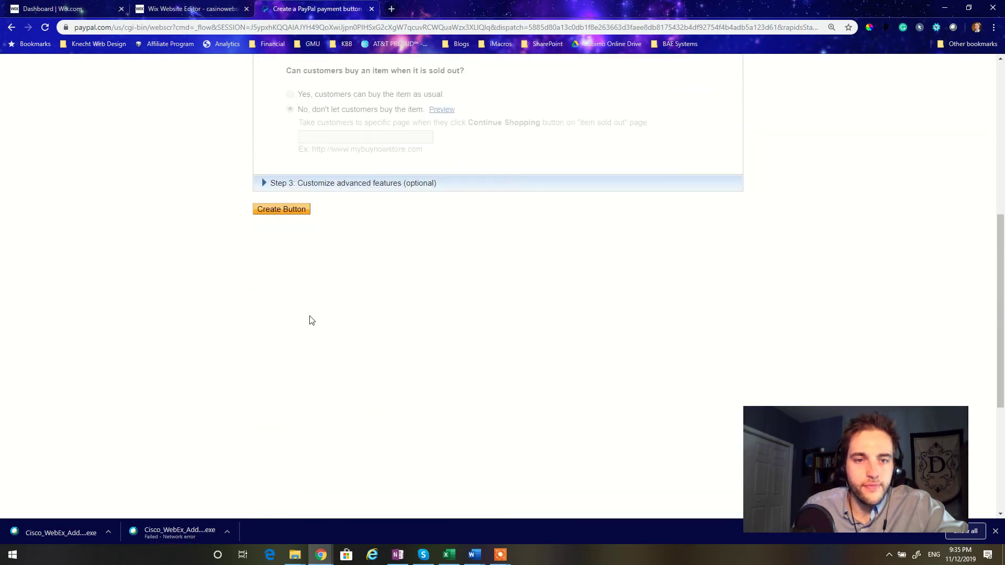
{"action": "left_click", "coordinate": [332, 183]}
{"action": "scroll", "coordinate": [440, 337], "scroll_direction": "down", "scroll_amount": 10}
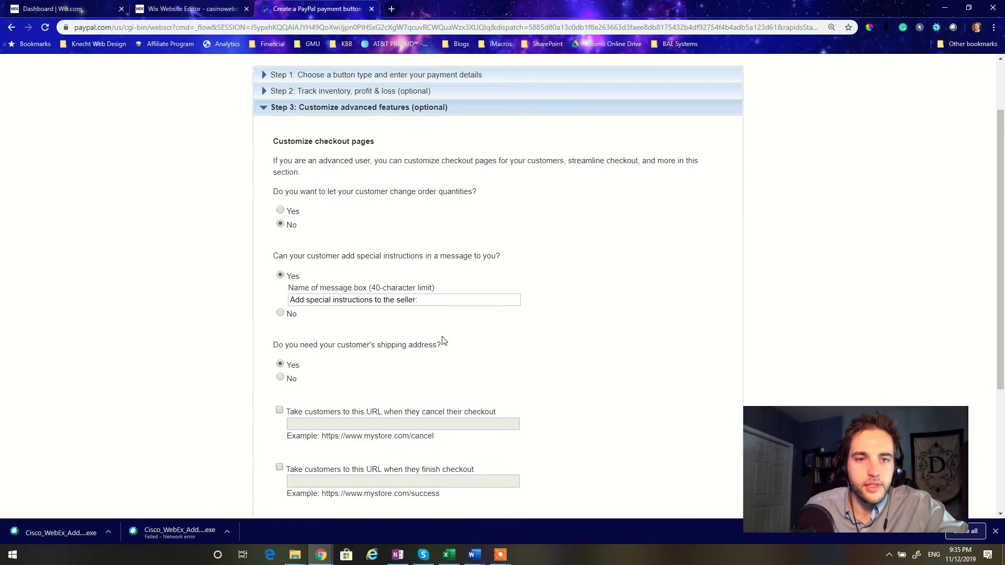
{"action": "scroll", "coordinate": [339, 333], "scroll_direction": "up", "scroll_amount": 5}
{"action": "scroll", "coordinate": [327, 343], "scroll_direction": "down", "scroll_amount": 5}
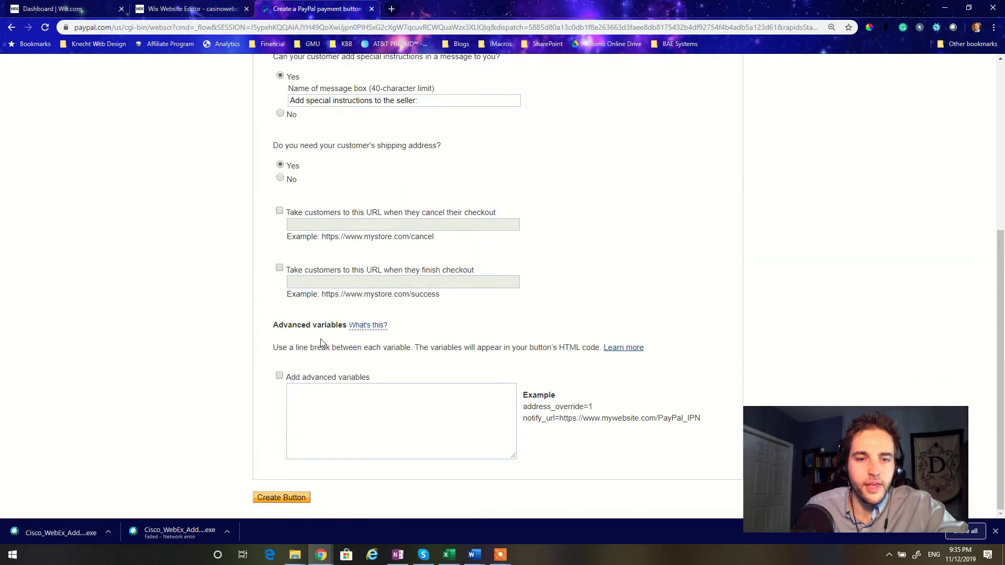
{"action": "left_click", "coordinate": [277, 498]}
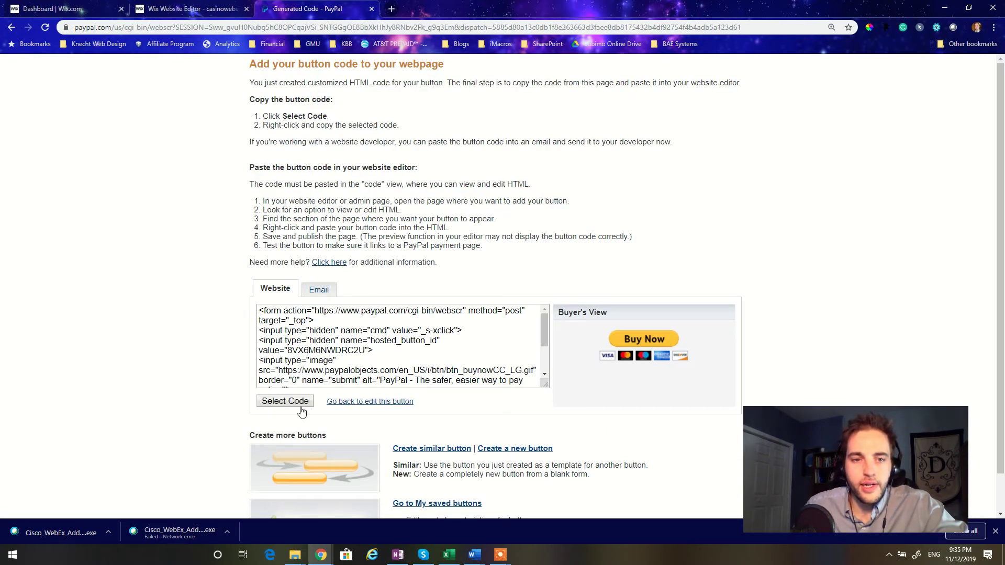
Copy the generated Buy Now button HTML code and return to the Wix editor
{"action": "left_click", "coordinate": [300, 408]}
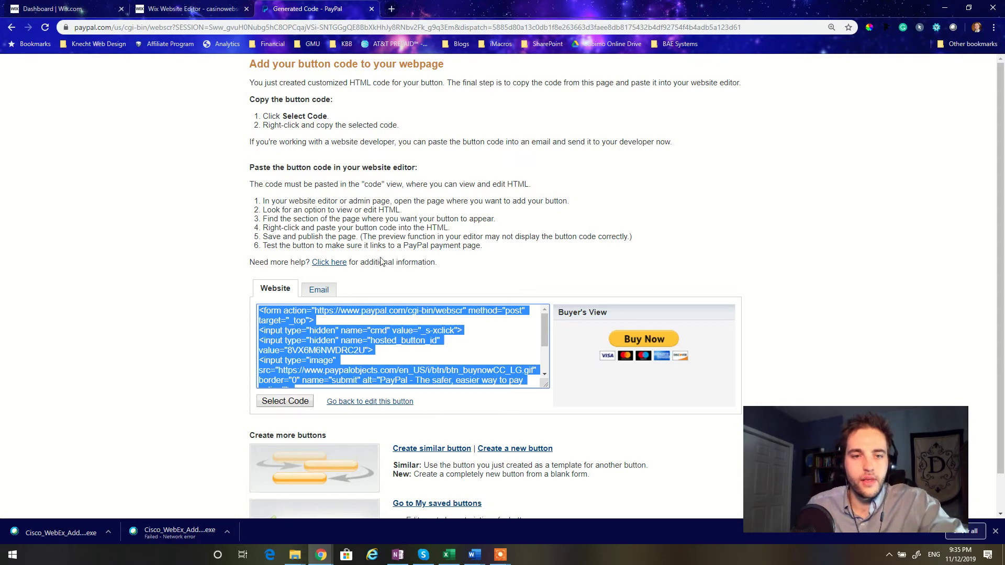
{"action": "right_click", "coordinate": [310, 340]}
{"action": "left_click", "coordinate": [350, 346]}
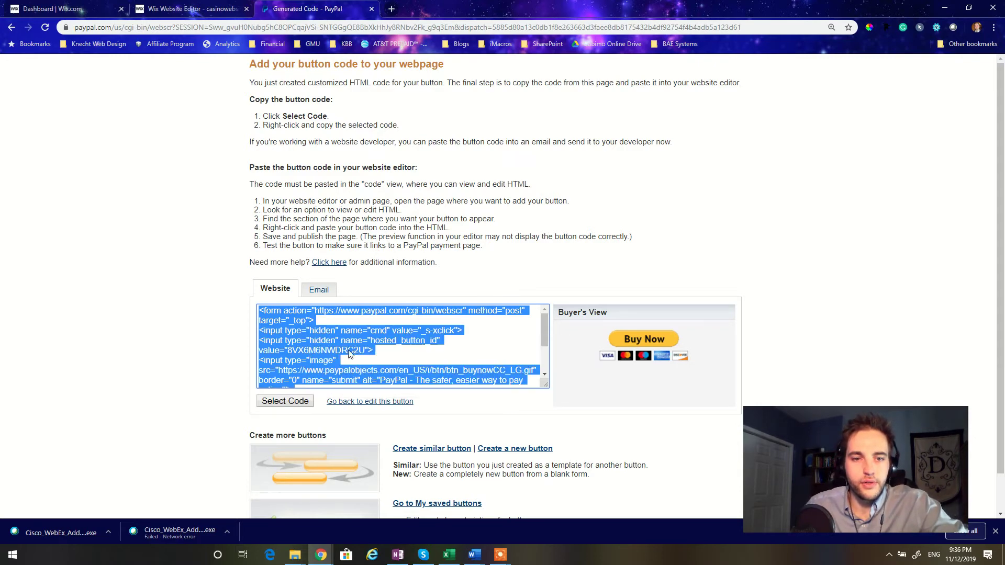
{"action": "left_click", "coordinate": [191, 8]}
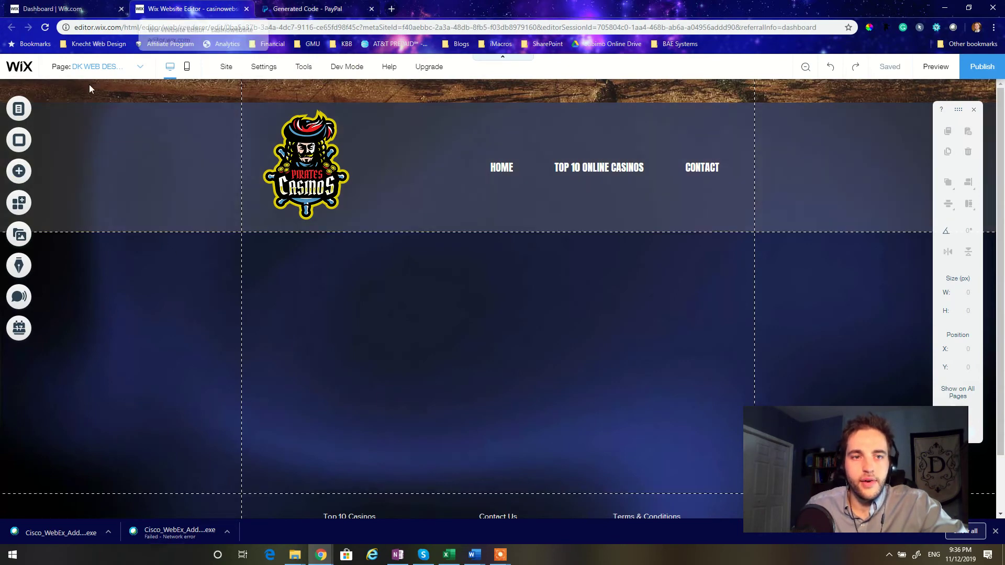
Add an HTML iframe embed element to the Pirates Casinos page
{"action": "left_click", "coordinate": [24, 174]}
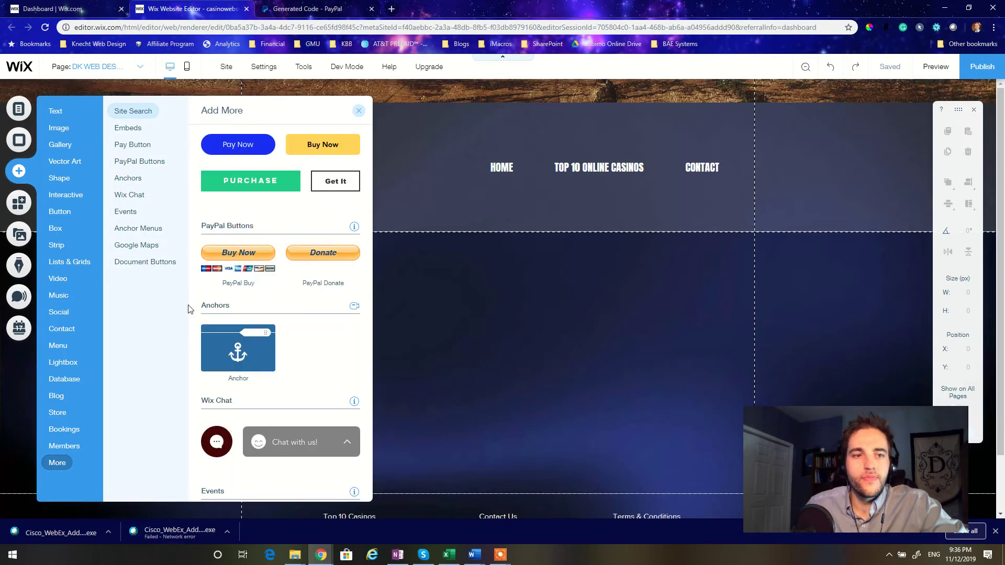
{"action": "scroll", "coordinate": [191, 309], "scroll_direction": "down", "scroll_amount": 3}
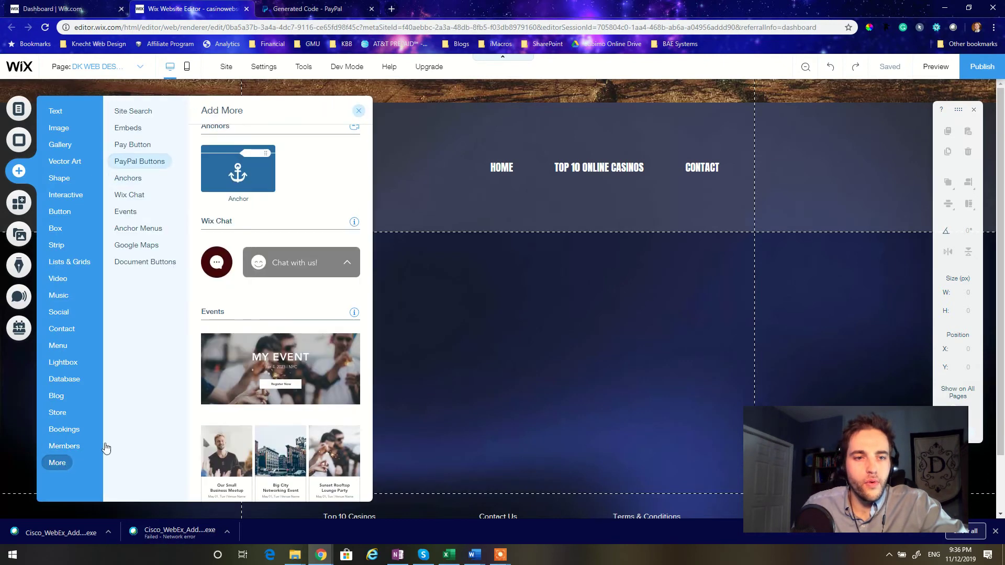
{"action": "scroll", "coordinate": [208, 320], "scroll_direction": "down", "scroll_amount": 1}
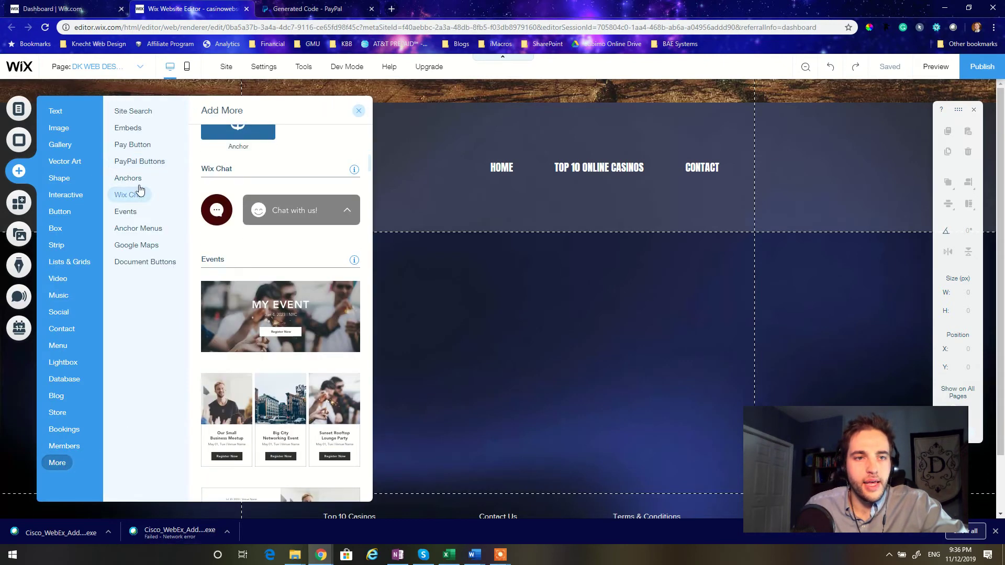
{"action": "left_click", "coordinate": [132, 128]}
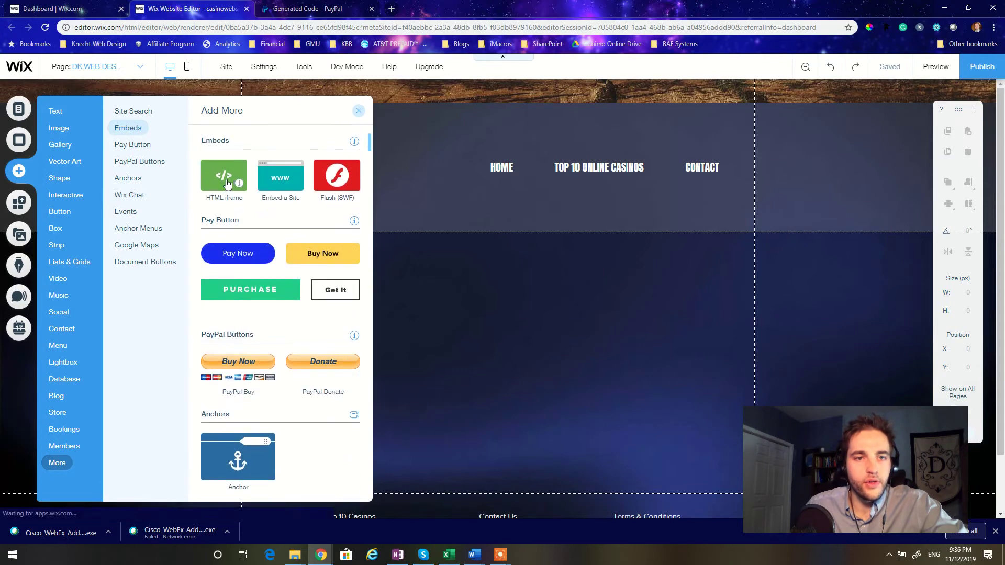
{"action": "left_click", "coordinate": [227, 183]}
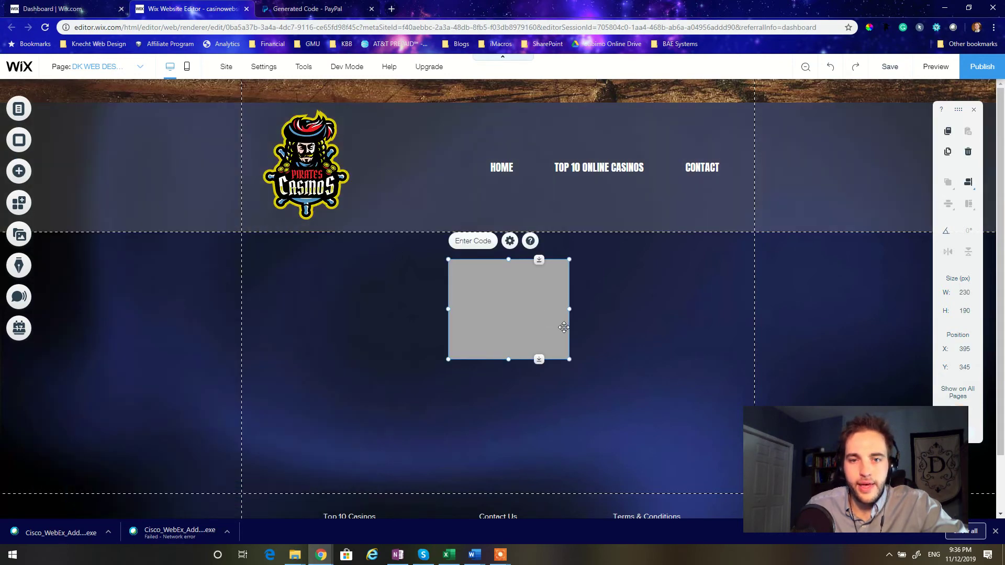
Paste the PayPal button code into the element, apply it, and reselect the Buy Now element
{"action": "left_click", "coordinate": [510, 241]}
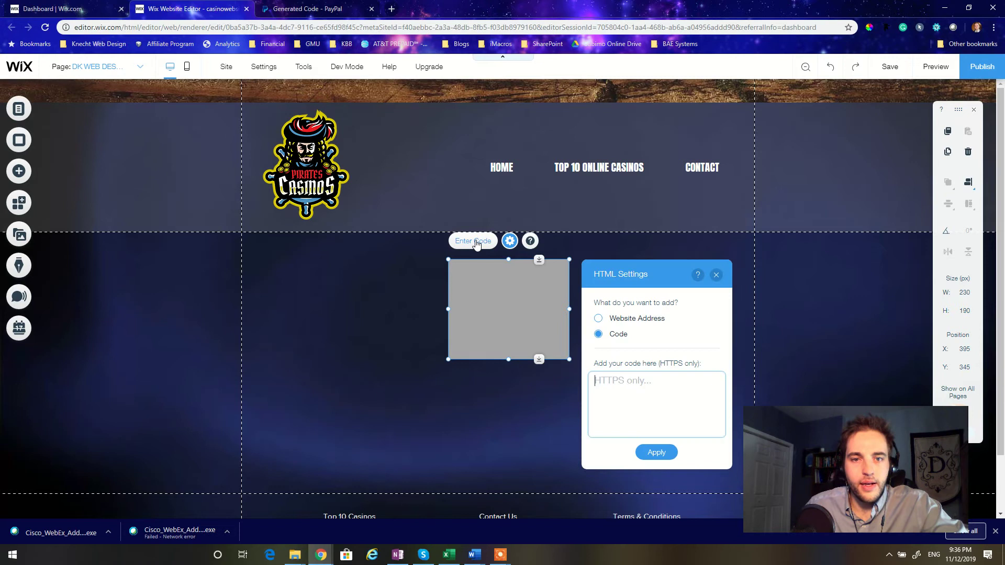
{"action": "key", "text": "ctrl+v"}
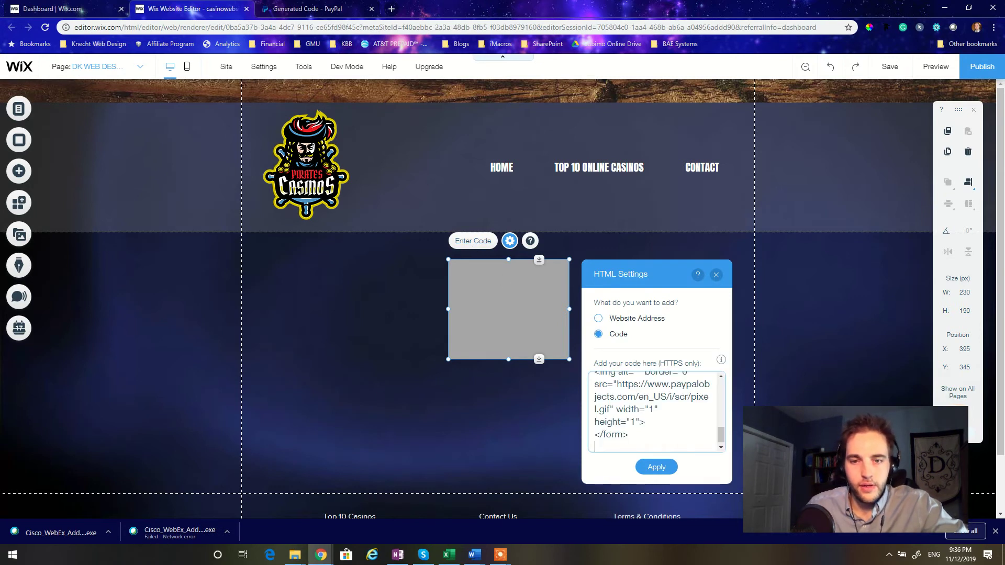
{"action": "key", "text": "Return"}
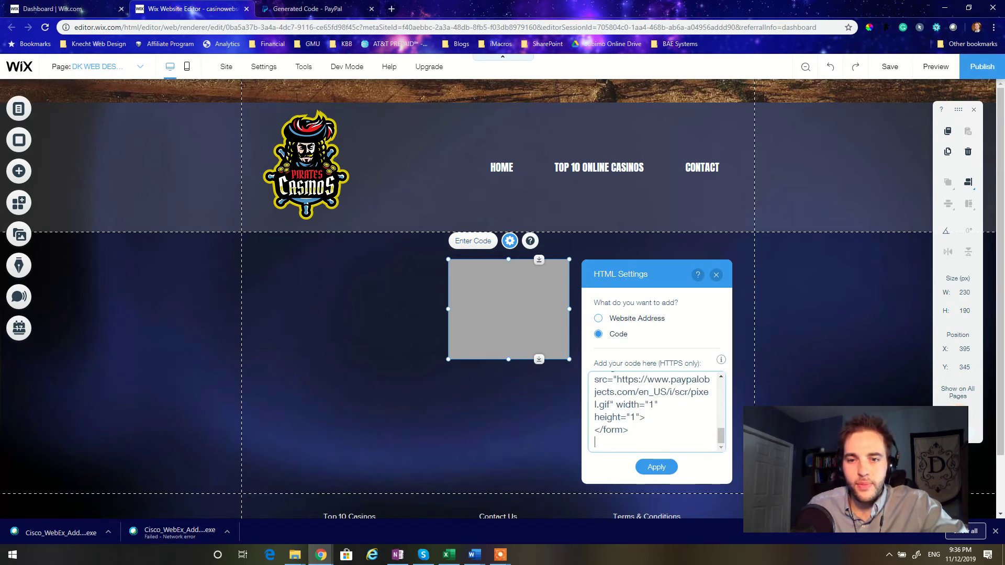
{"action": "left_click", "coordinate": [656, 467]}
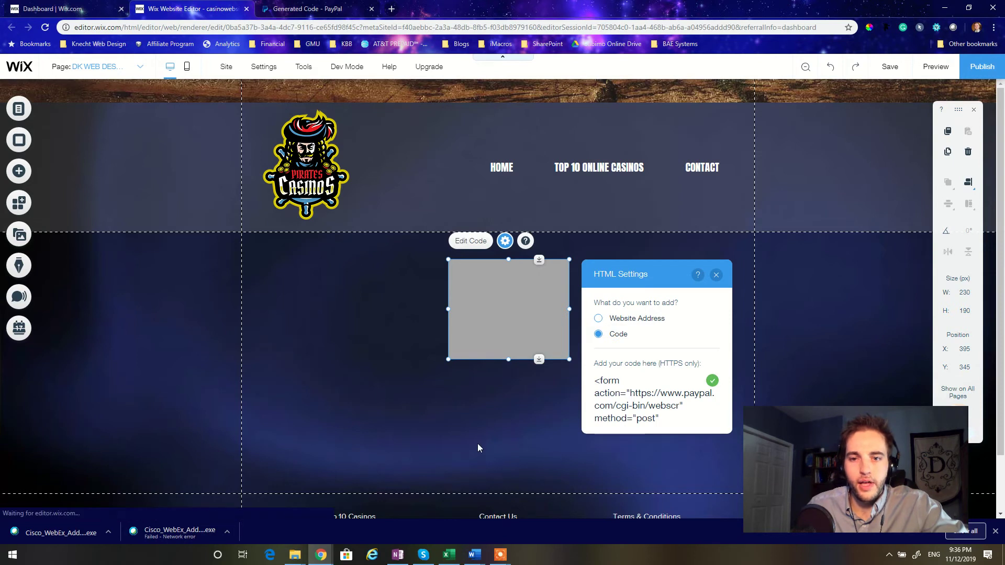
{"action": "left_click", "coordinate": [475, 416]}
{"action": "left_click", "coordinate": [548, 306]}
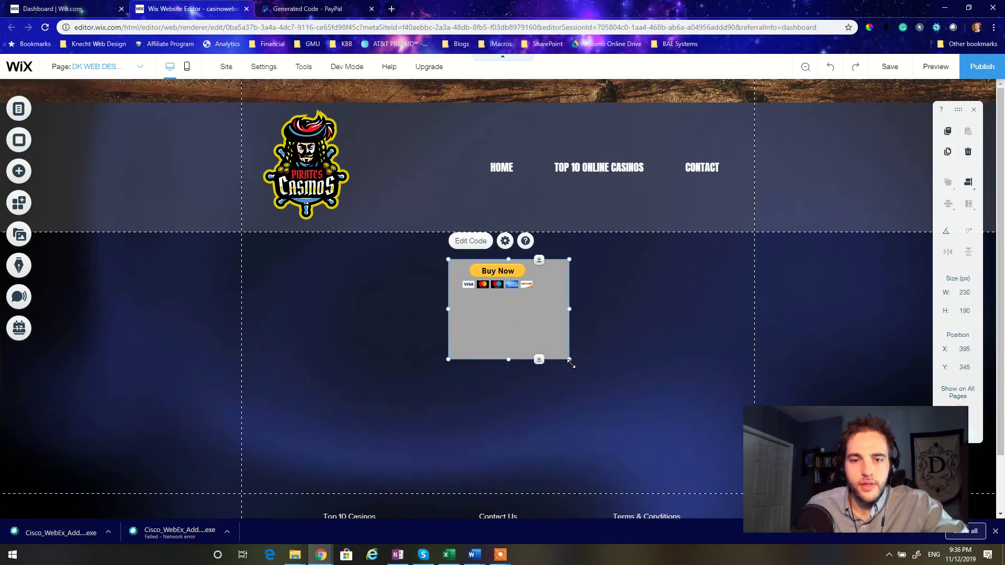
Resize the Buy Now element to 191 × 92 px, place it at X 81, Y 469, and publish
{"action": "left_click_drag", "start_coordinate": [569, 361], "coordinate": [552, 314]}
{"action": "left_click_drag", "start_coordinate": [511, 285], "coordinate": [336, 327]}
{"action": "left_click", "coordinate": [583, 303]}
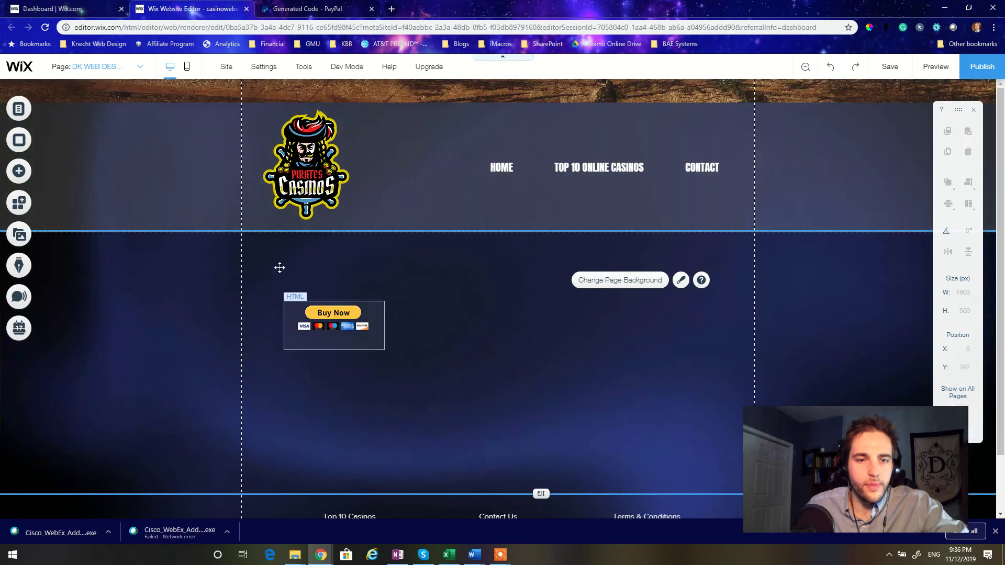
{"action": "left_click_drag", "start_coordinate": [337, 327], "coordinate": [335, 345]}
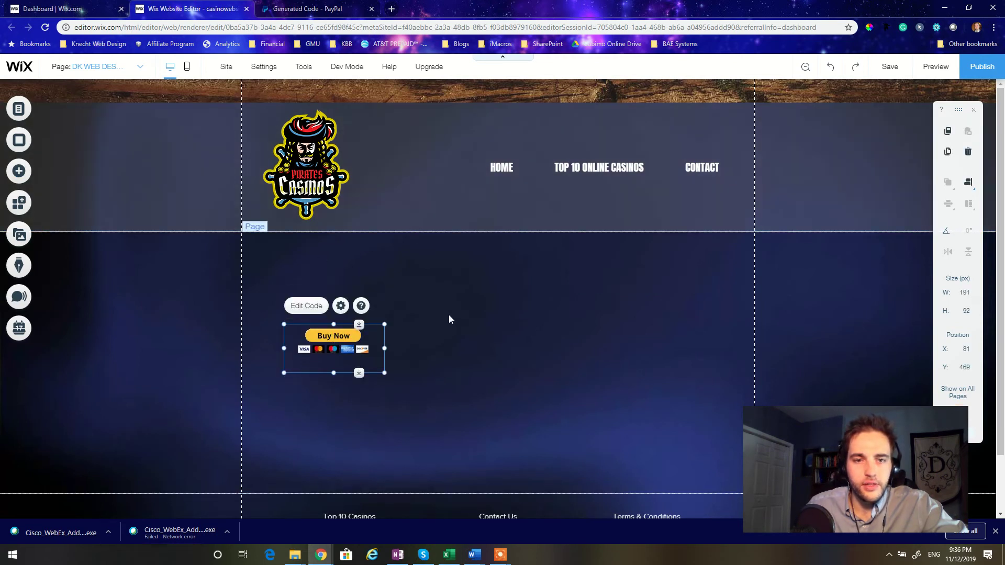
{"action": "left_click", "coordinate": [448, 315]}
{"action": "left_click", "coordinate": [976, 68]}
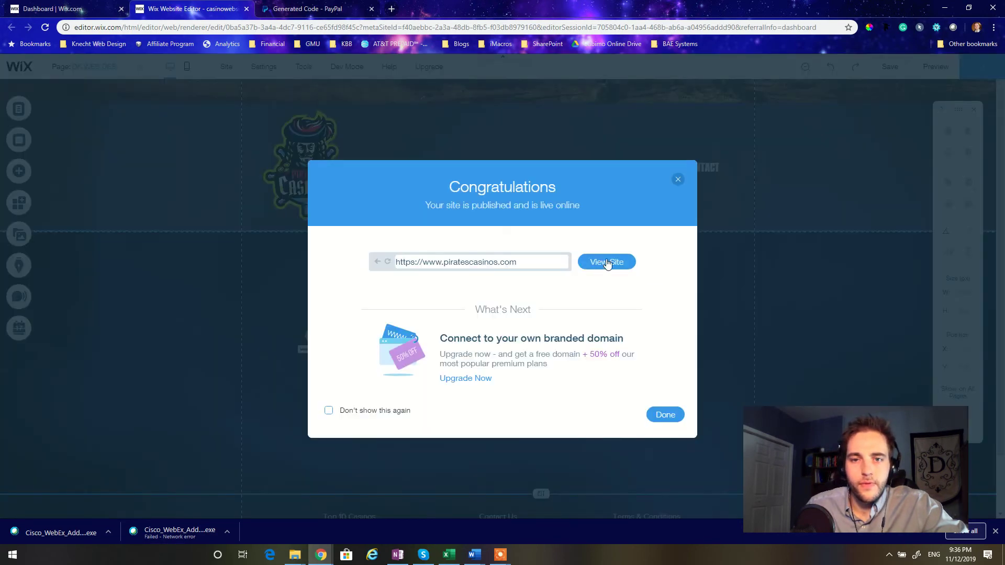
View the live site and load its dk-web-design-studio page
{"action": "left_click", "coordinate": [607, 262]}
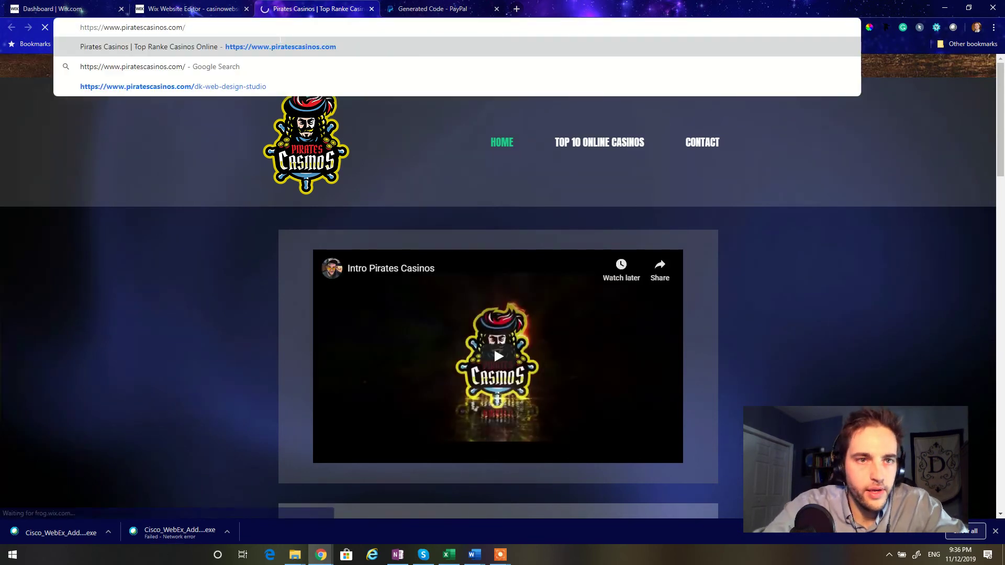
{"action": "type", "text": "dk"}
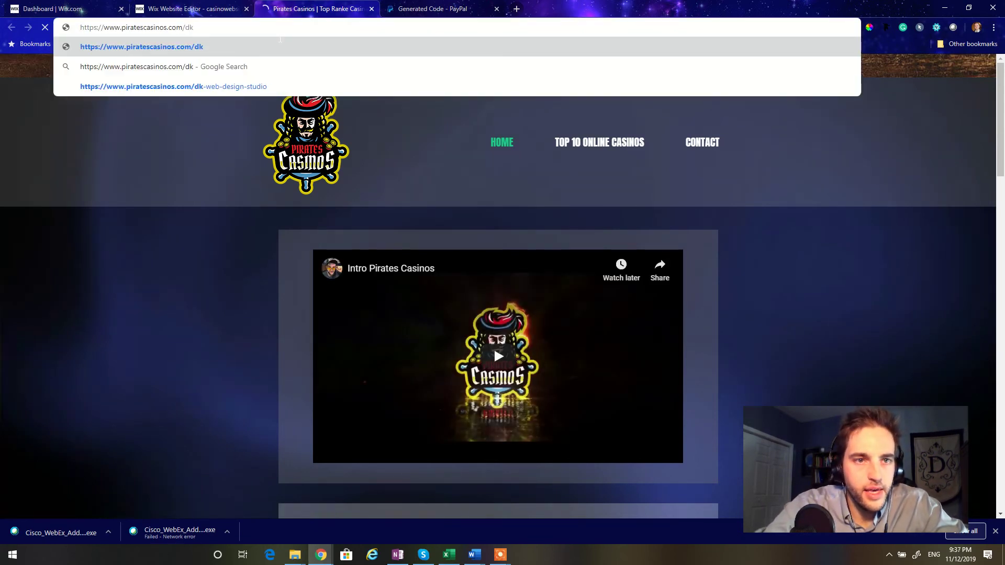
{"action": "type", "text": "-web"}
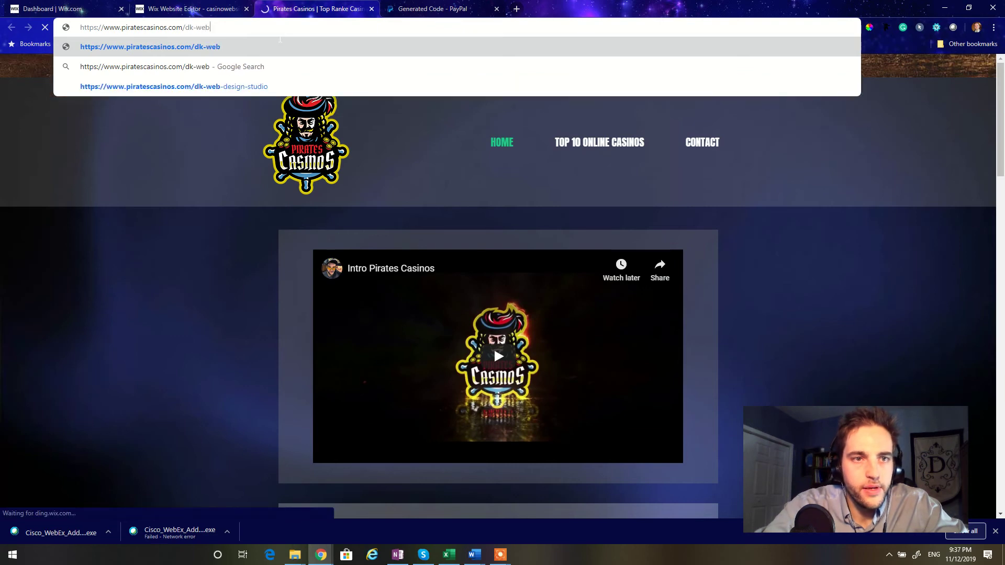
{"action": "type", "text": "-design-studi"}
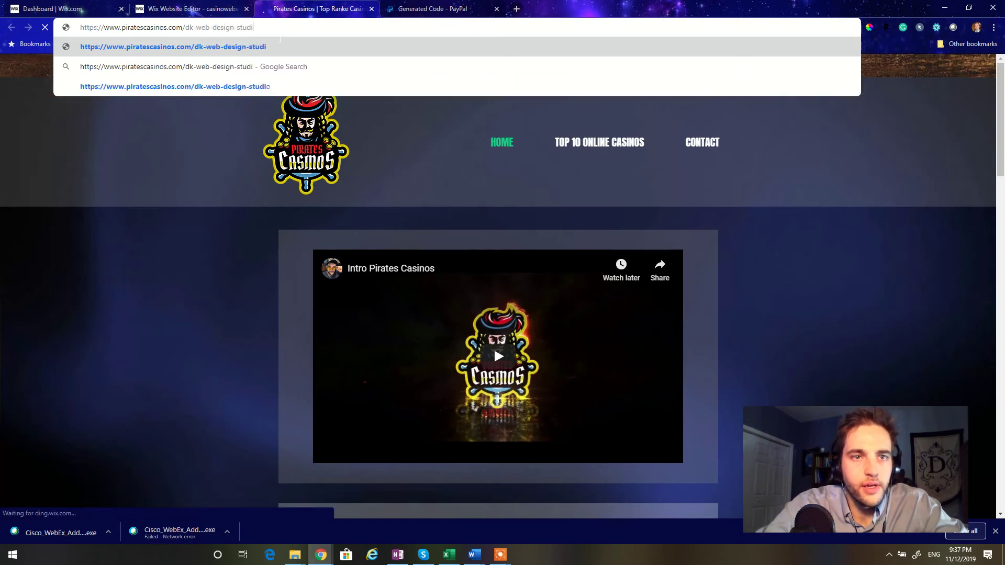
{"action": "type", "text": "o"}
{"action": "key", "text": "Return"}
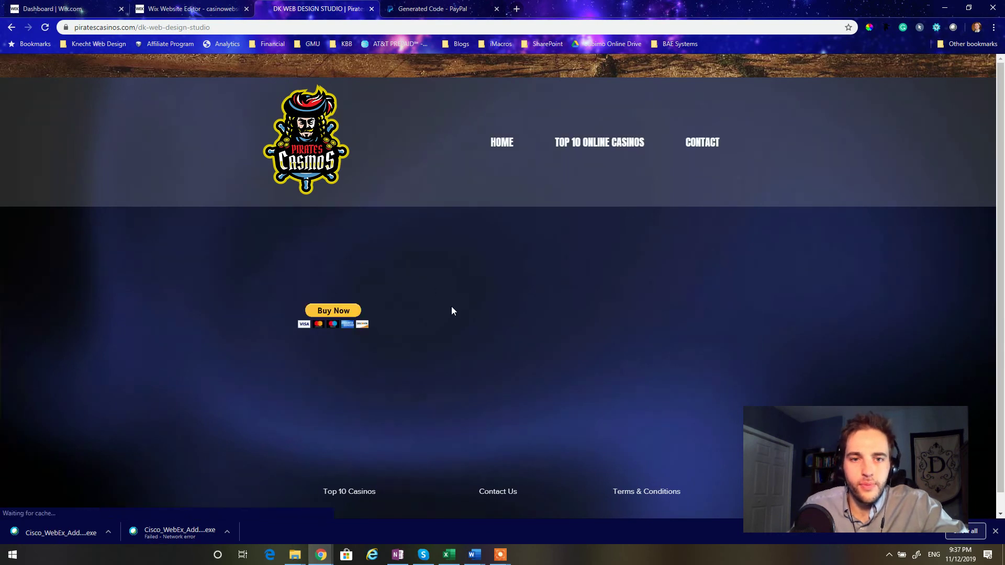
Test the live Buy Now button, reaching PayPal's $50.00 USD checkout login
{"action": "left_click", "coordinate": [347, 321]}
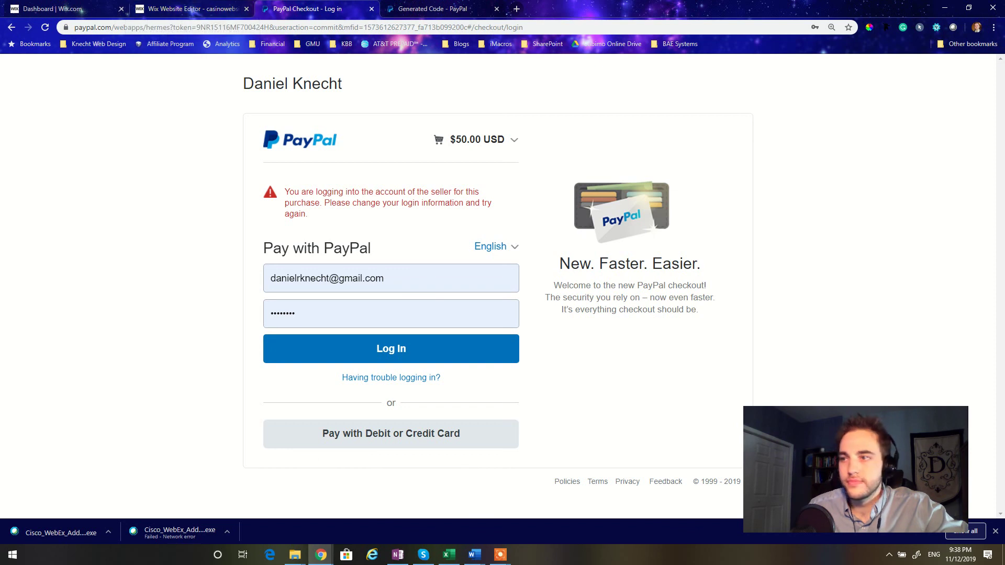
{"action": "mouse_move", "coordinate": [924, 547]}
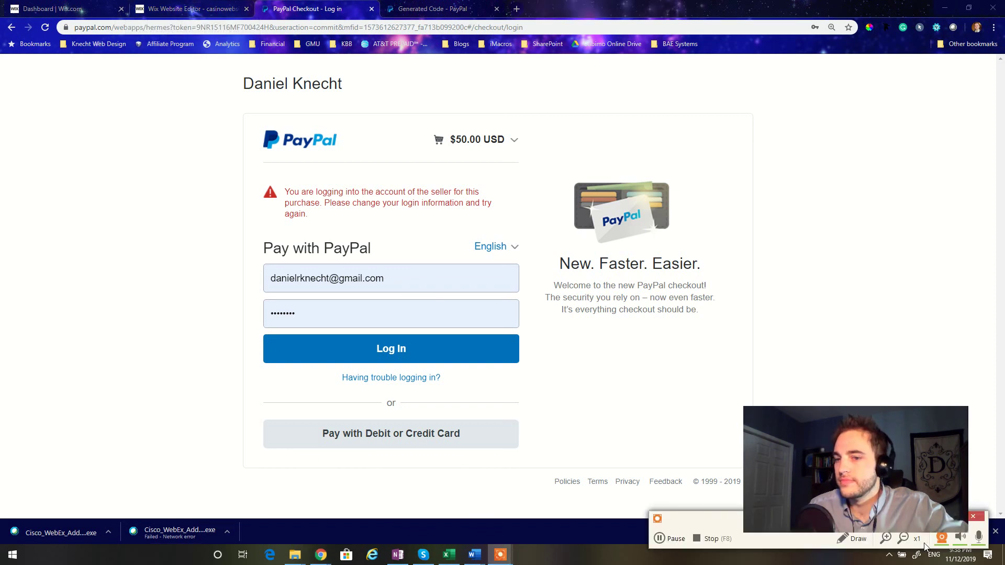